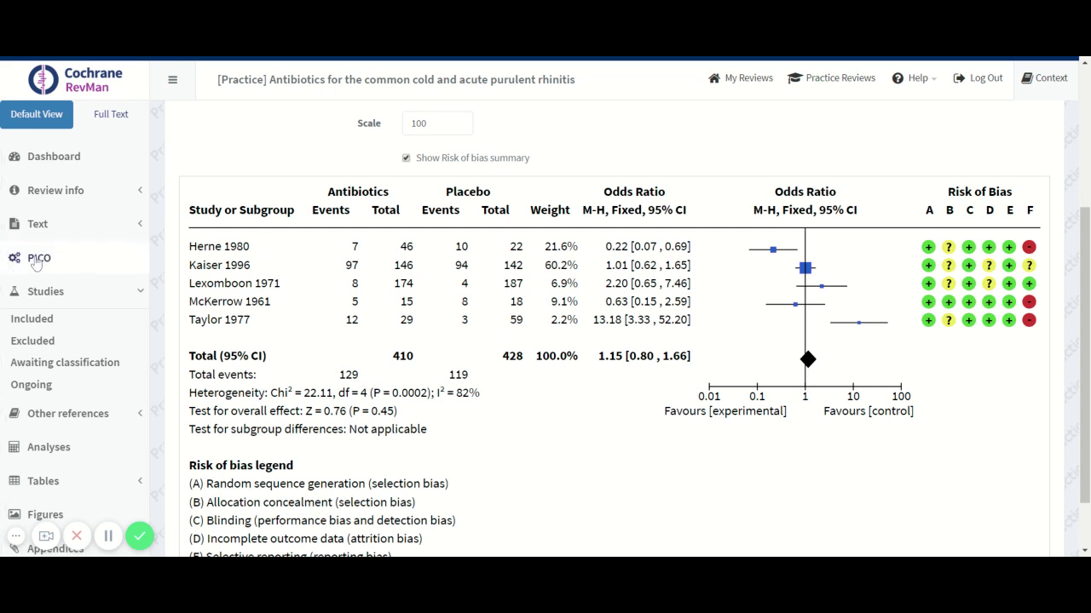
Add a new covariate named Dropouts to the review's PICO section.
left_click(37, 261)
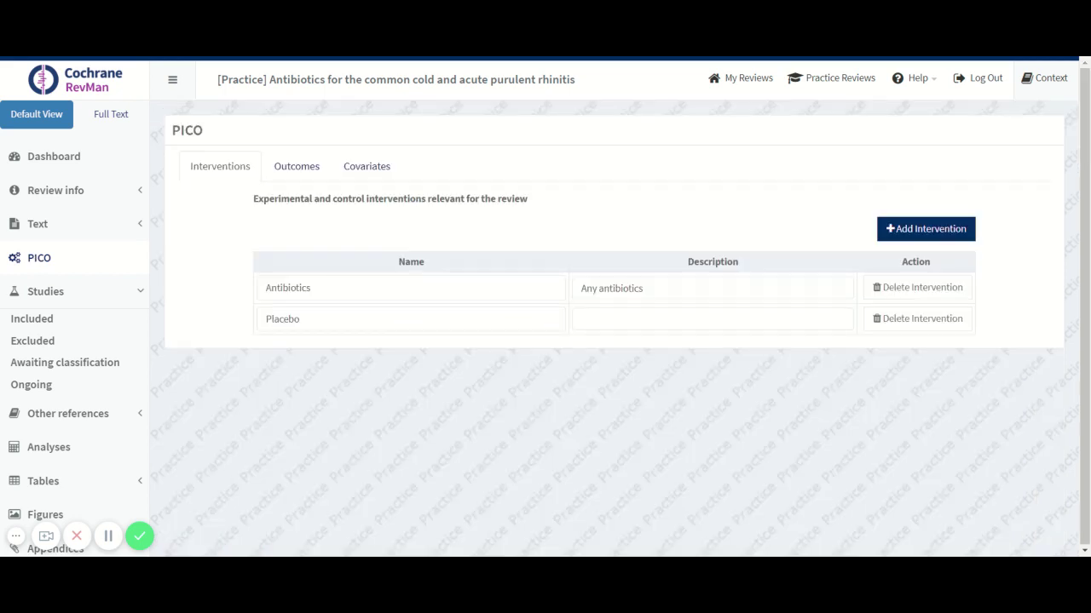
left_click(375, 174)
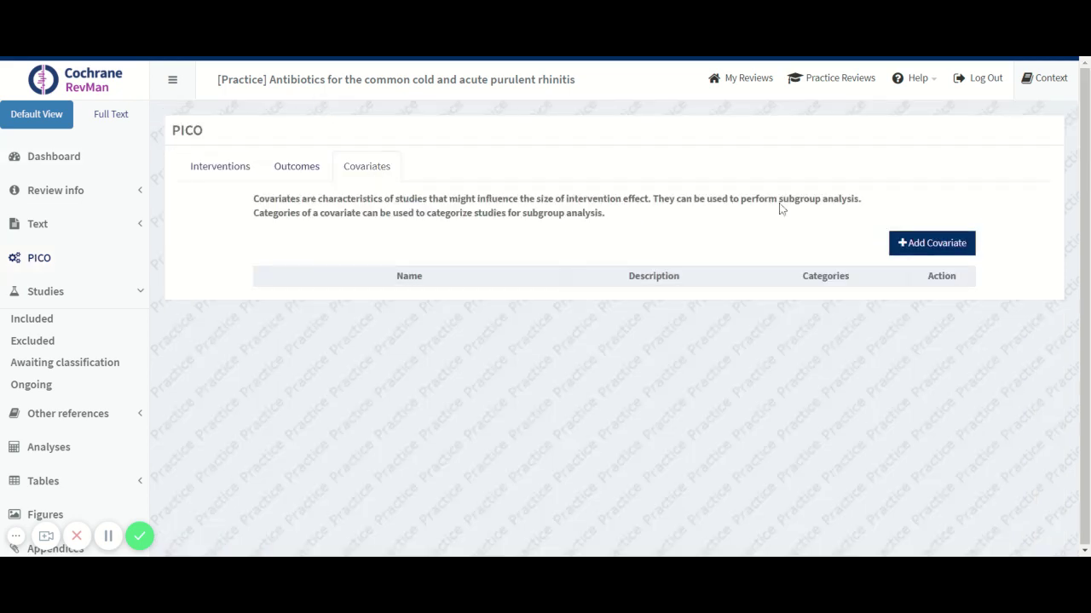
left_click(920, 245)
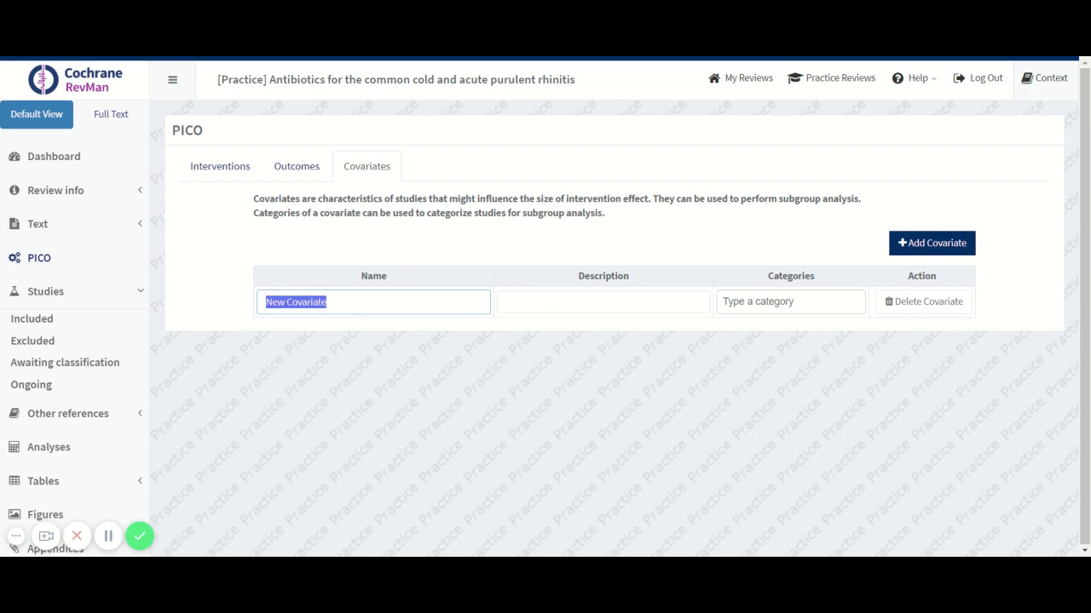
type("Drop")
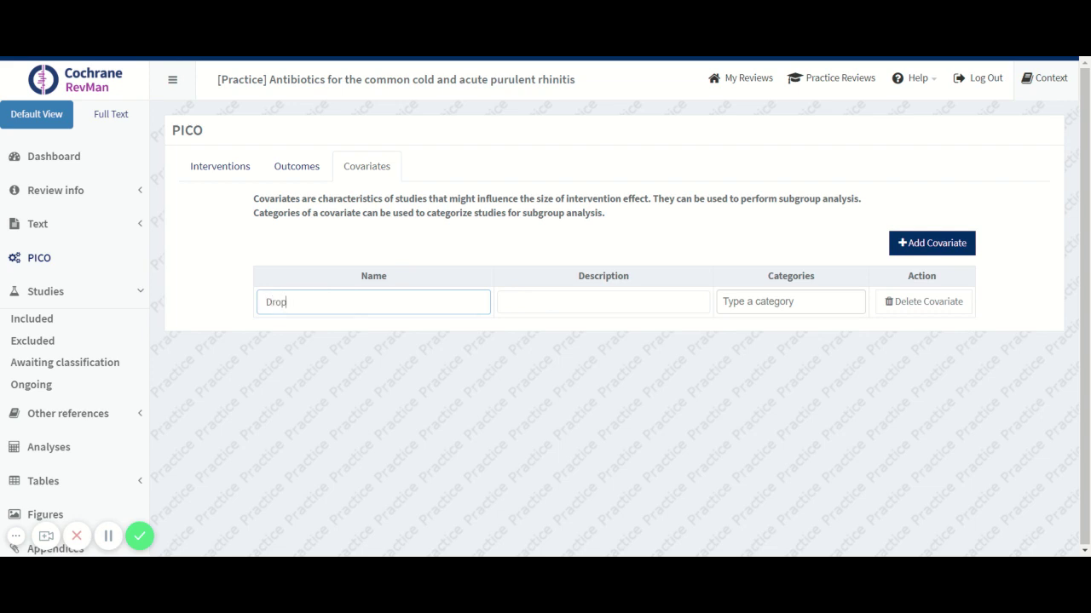
type("outs")
Give the Dropouts covariate two categories: No dropouts and Dropouts present.
left_click(790, 302)
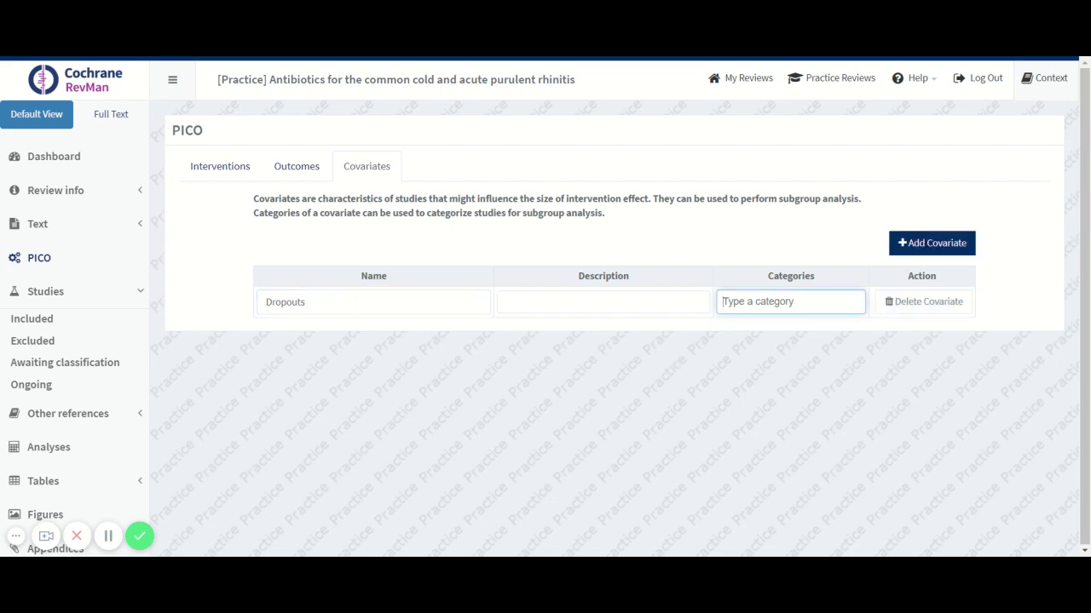
type("N")
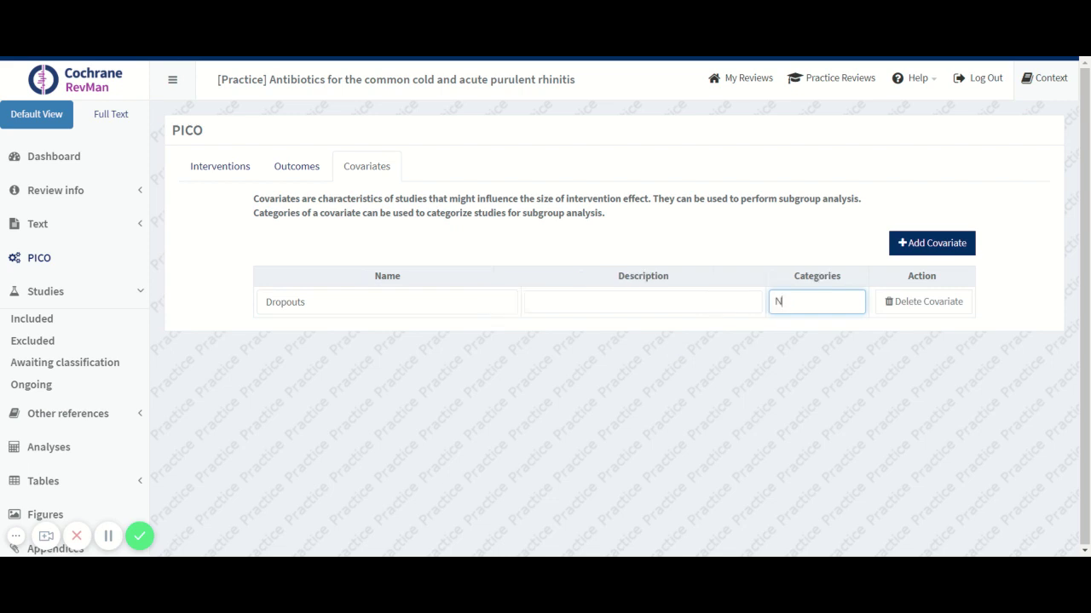
type("o dropouts")
key("Return")
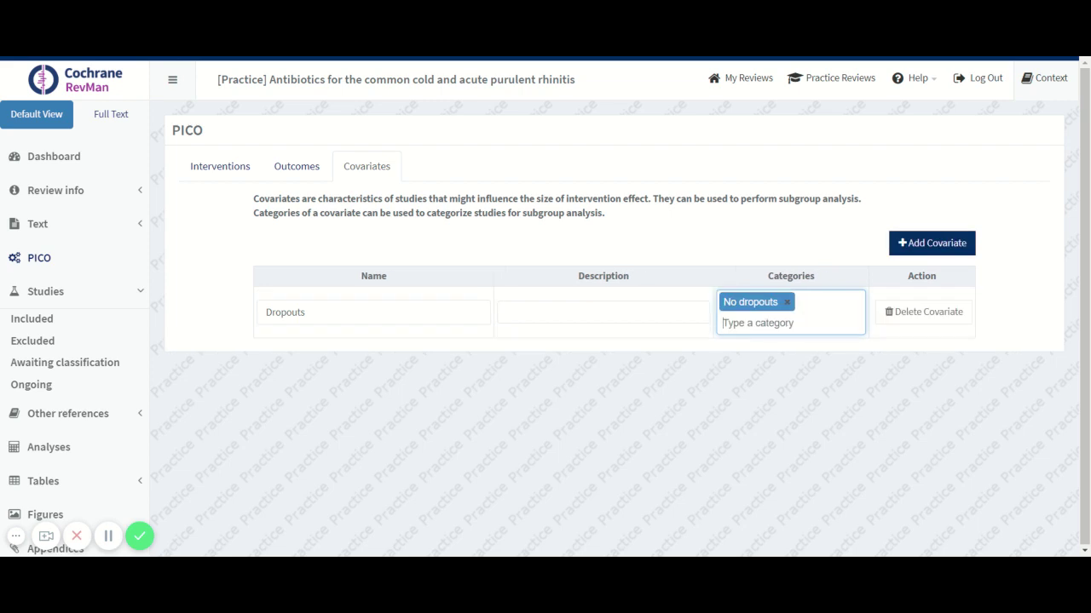
type("Dropouts")
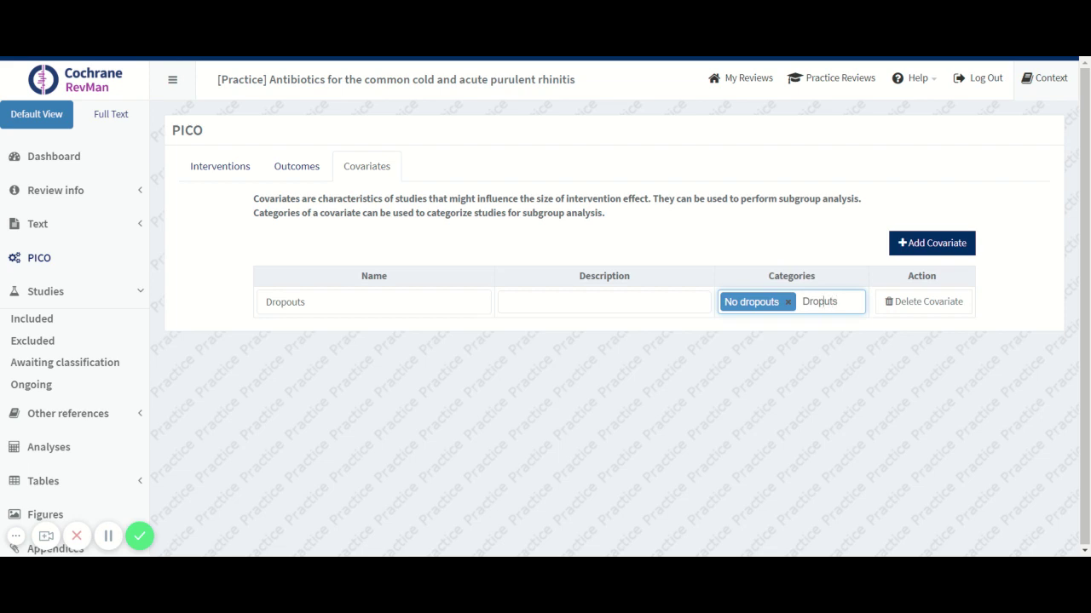
type("o")
type(" present")
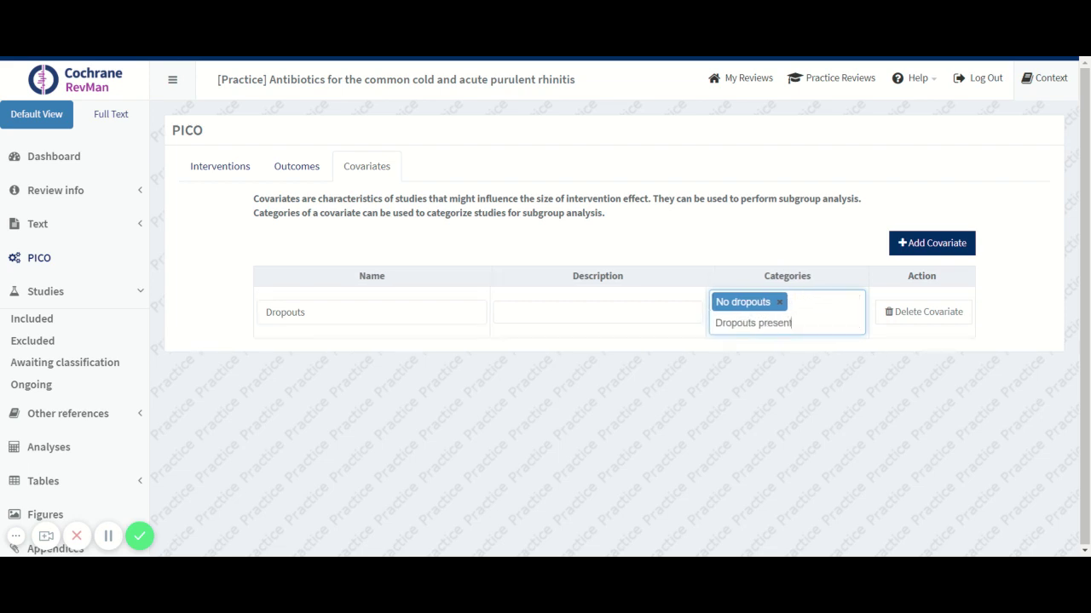
key("Return")
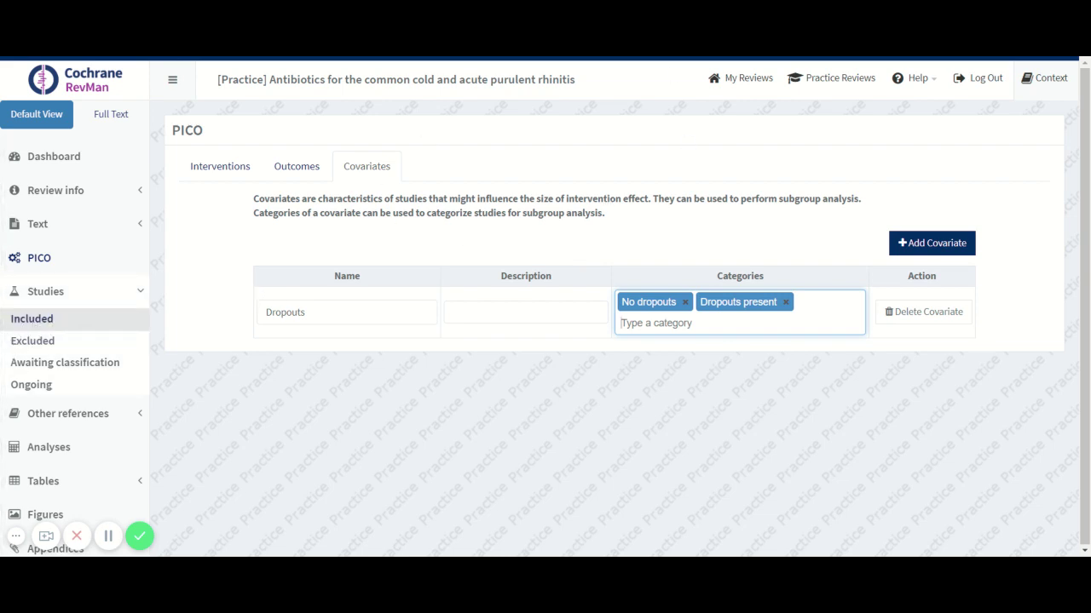
Check the characteristics of the included study Herne 1980 and set its Dropouts covariate to No dropouts.
left_click(40, 322)
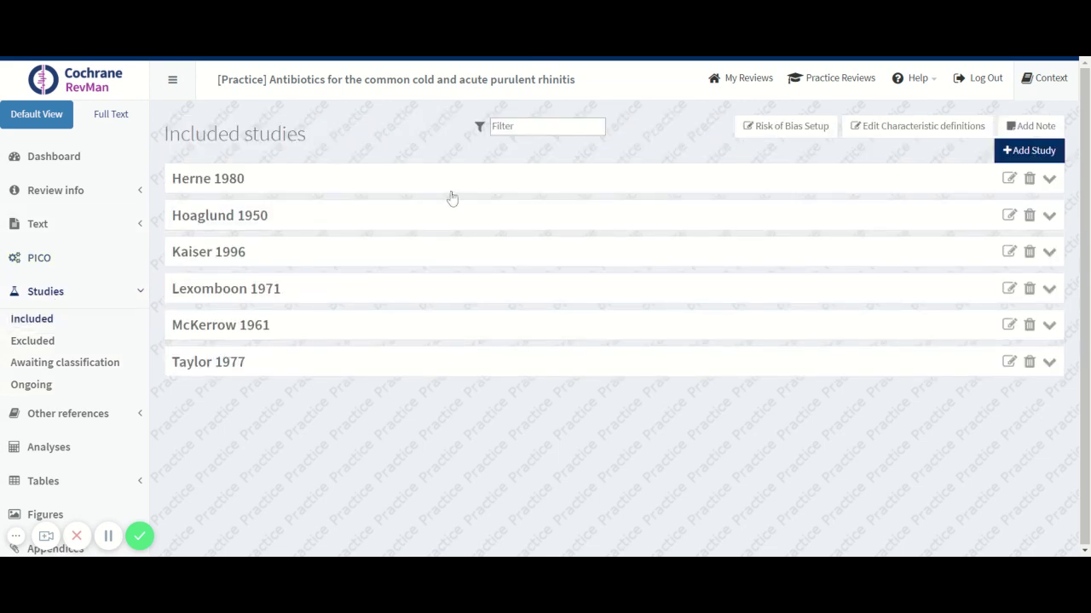
left_click(1009, 180)
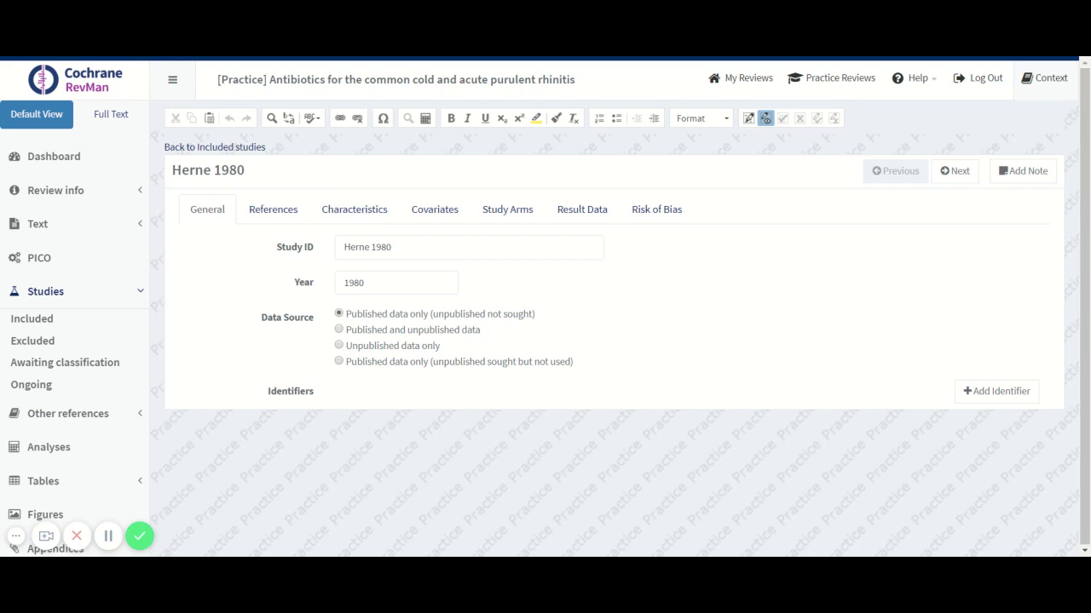
left_click(374, 219)
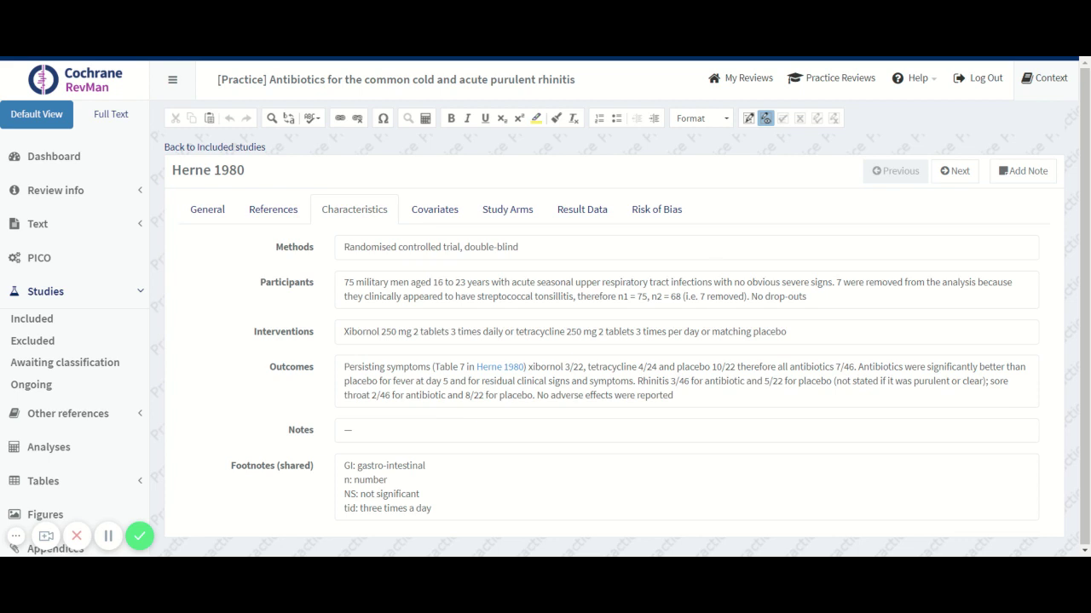
left_click(425, 213)
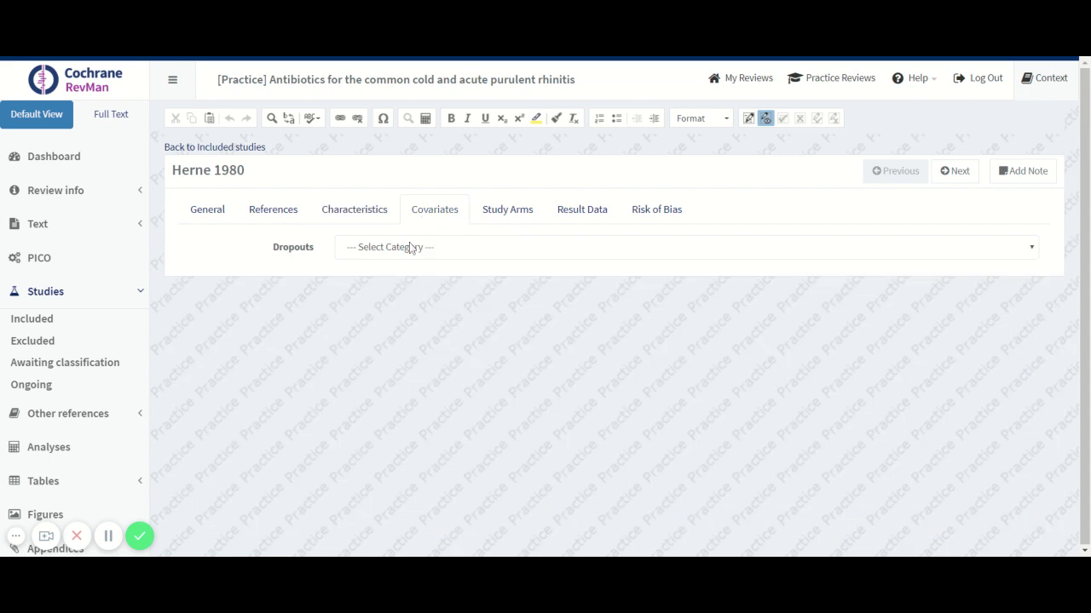
left_click(410, 248)
left_click(410, 267)
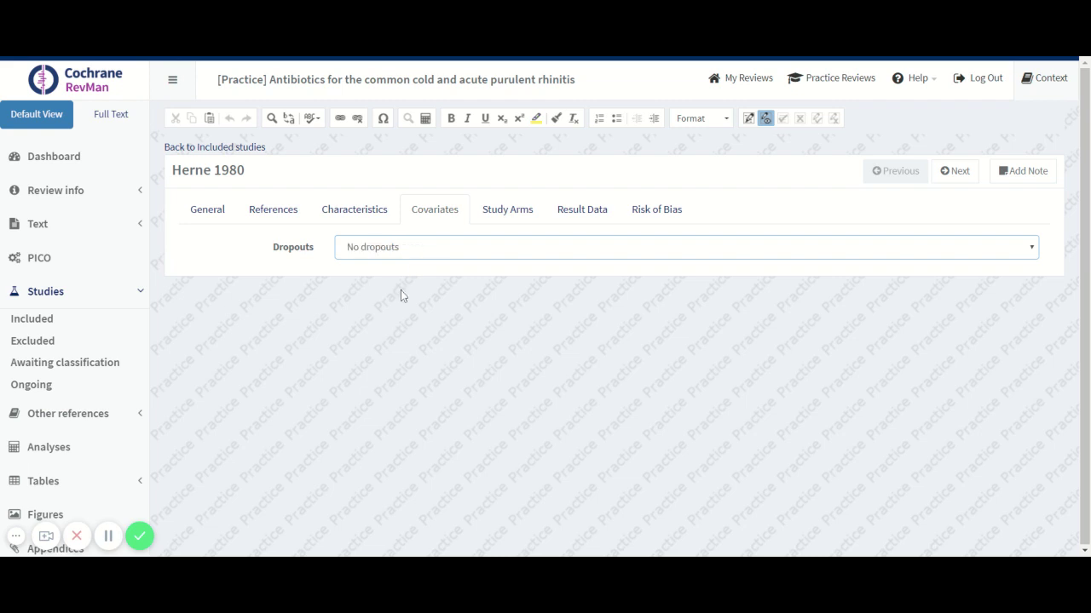
Move on to Hoaglund 1950, check its characteristics and set its Dropouts covariate to No dropouts.
left_click(333, 209)
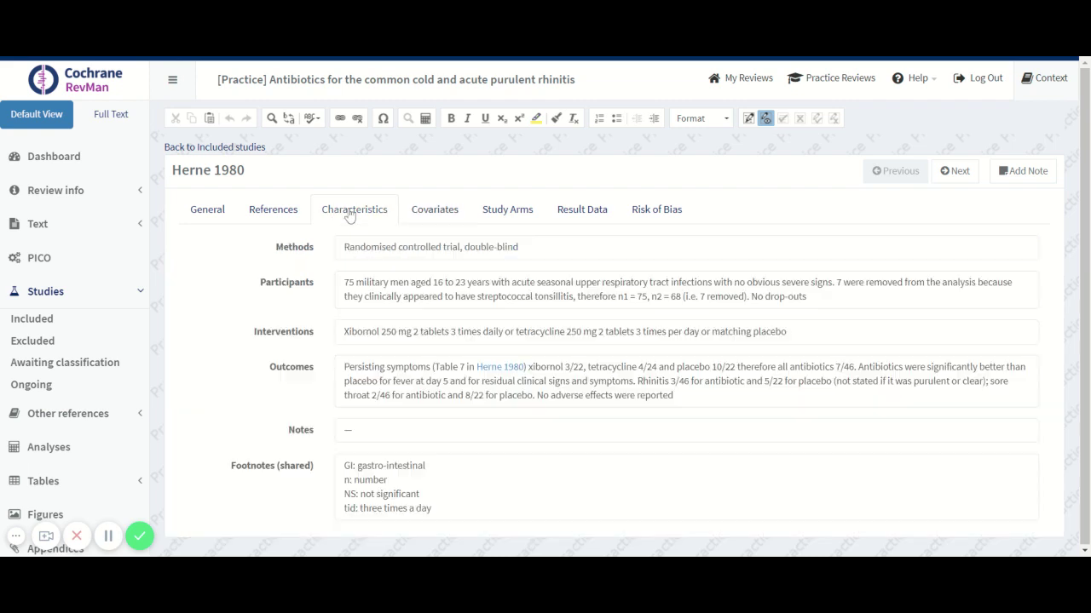
left_click(958, 171)
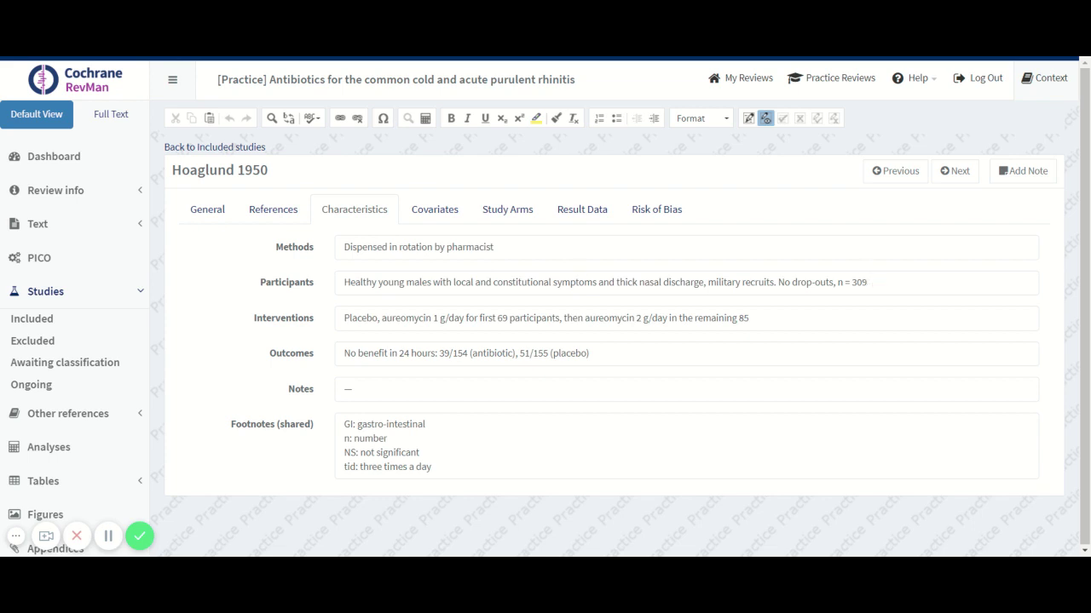
left_click(425, 214)
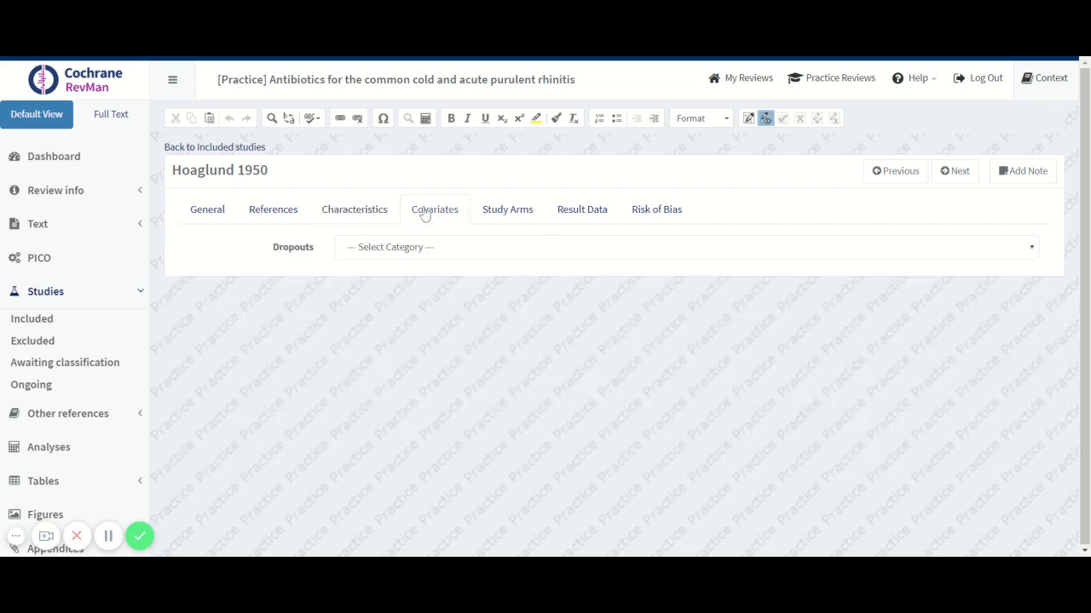
left_click(438, 254)
left_click(430, 266)
Move on to Kaiser 1996 and assign the Dropouts category that matches its participant characteristics.
left_click(363, 217)
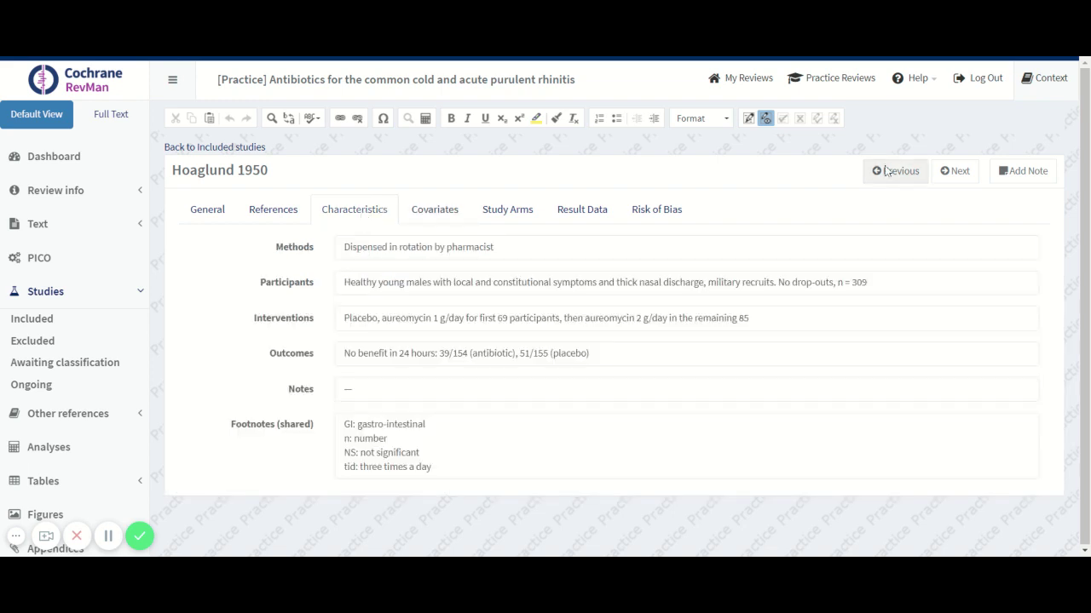
left_click(965, 178)
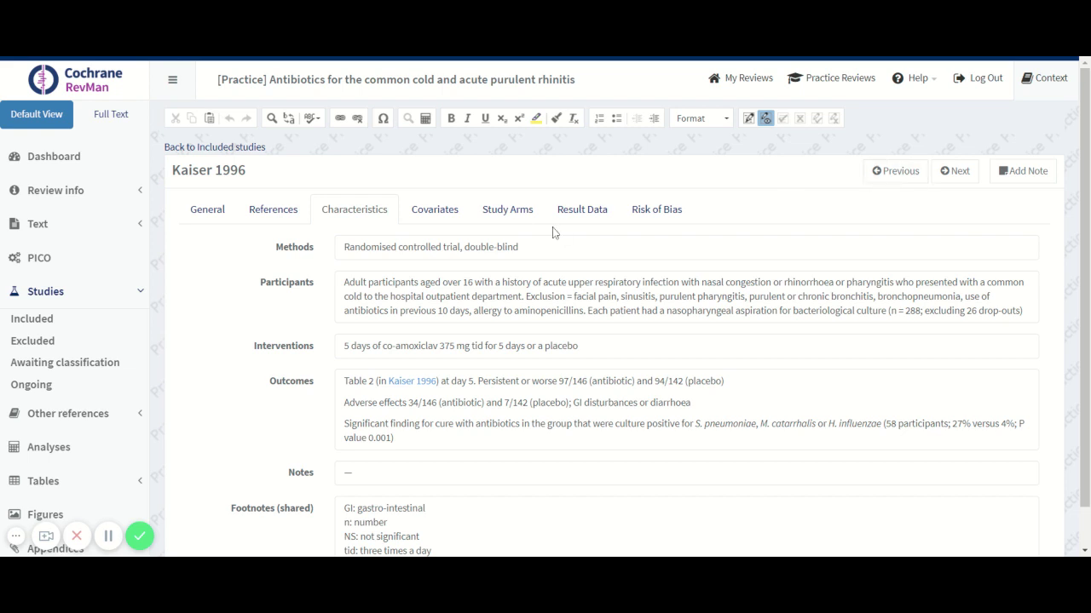
left_click(432, 214)
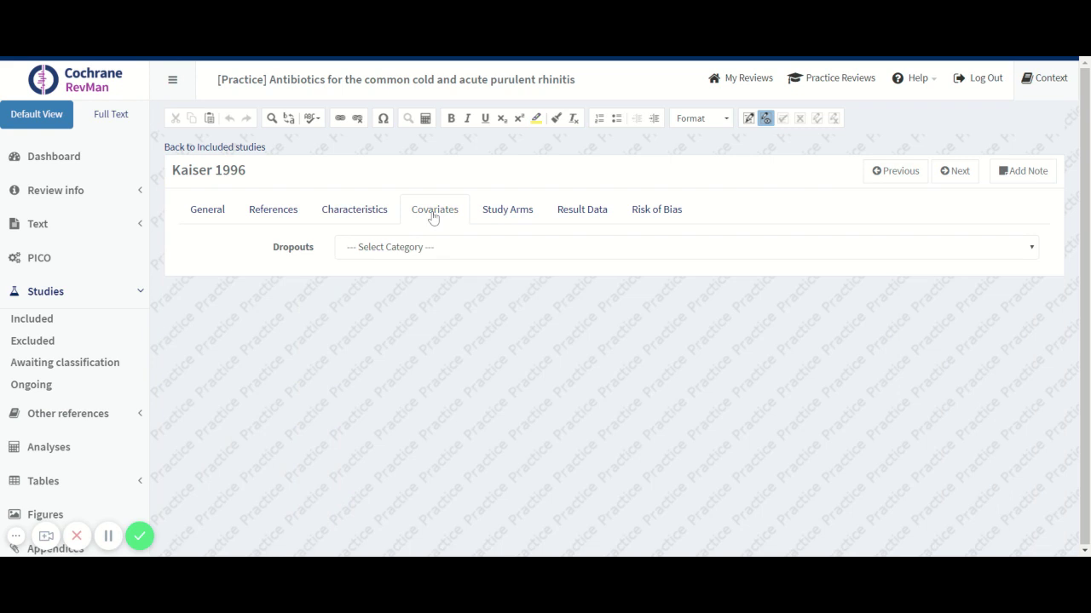
left_click(394, 265)
Examine how Lexomboon 1971's participant characteristics describe drop-outs and view its Dropouts category options.
left_click(376, 215)
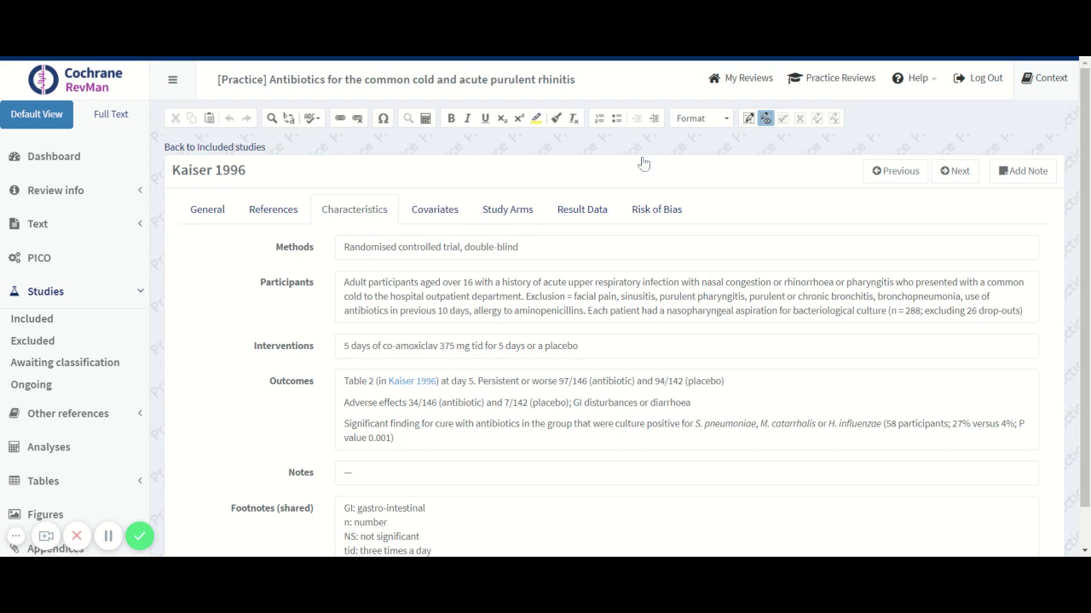
left_click(947, 179)
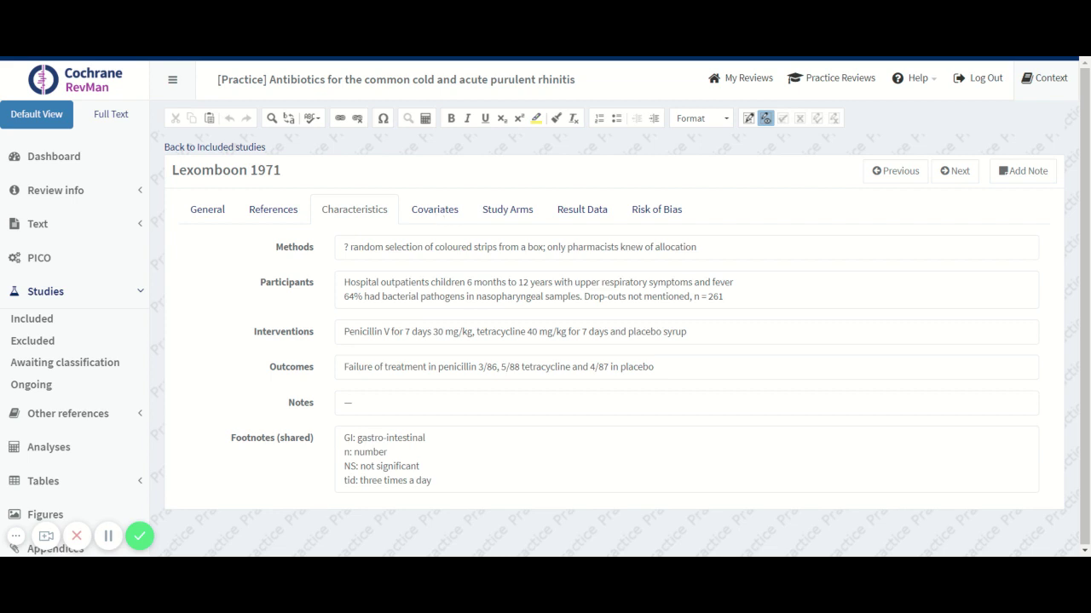
left_click(437, 213)
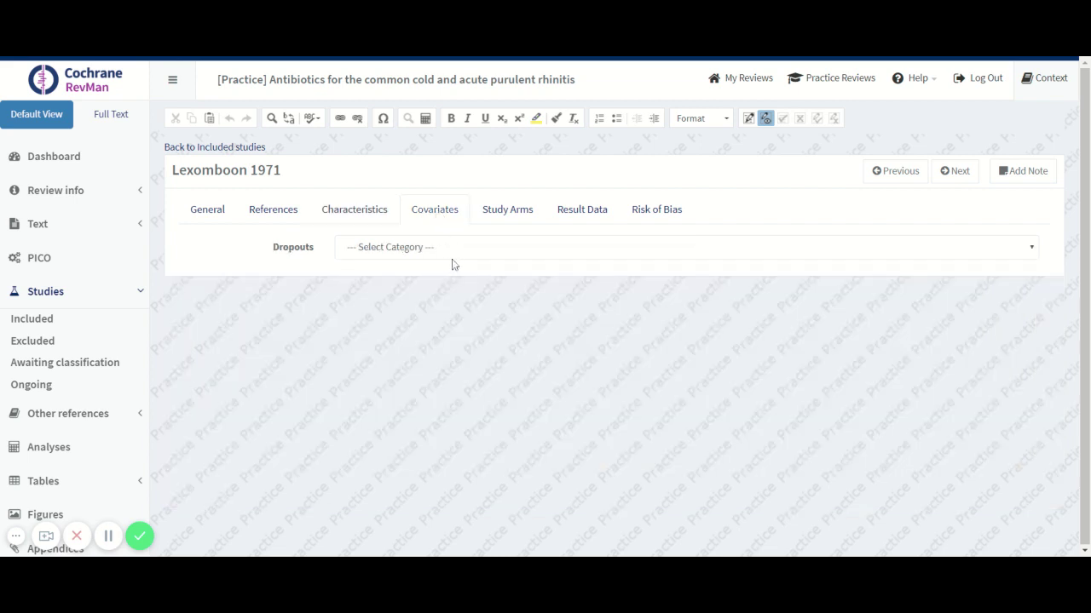
left_click(443, 249)
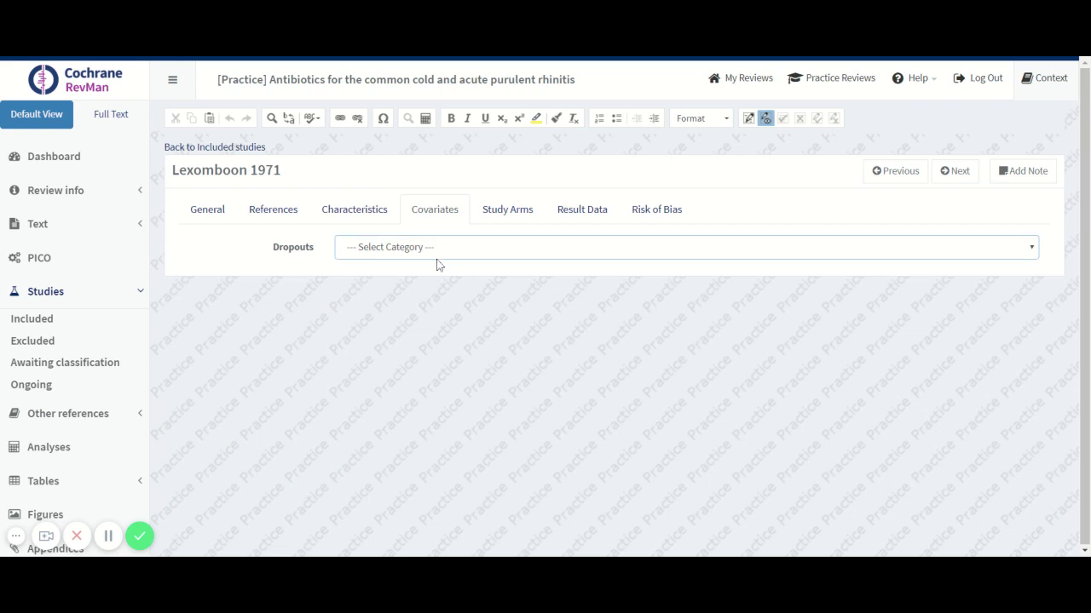
left_click(364, 242)
Move on to McKerrow 1961 and assign the Dropouts category that matches its participant characteristics.
left_click(954, 175)
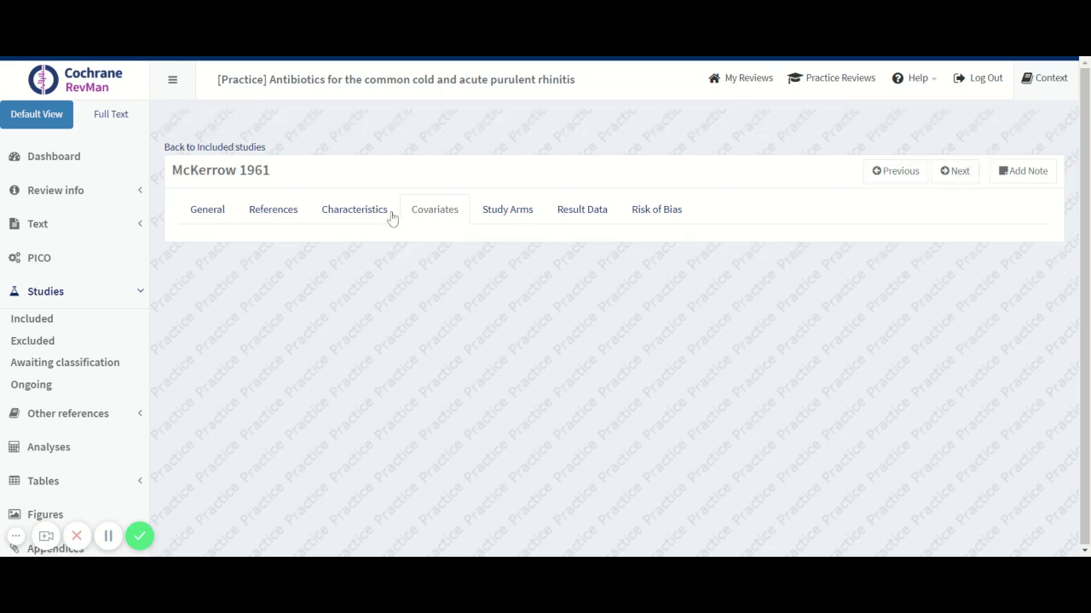
left_click(365, 211)
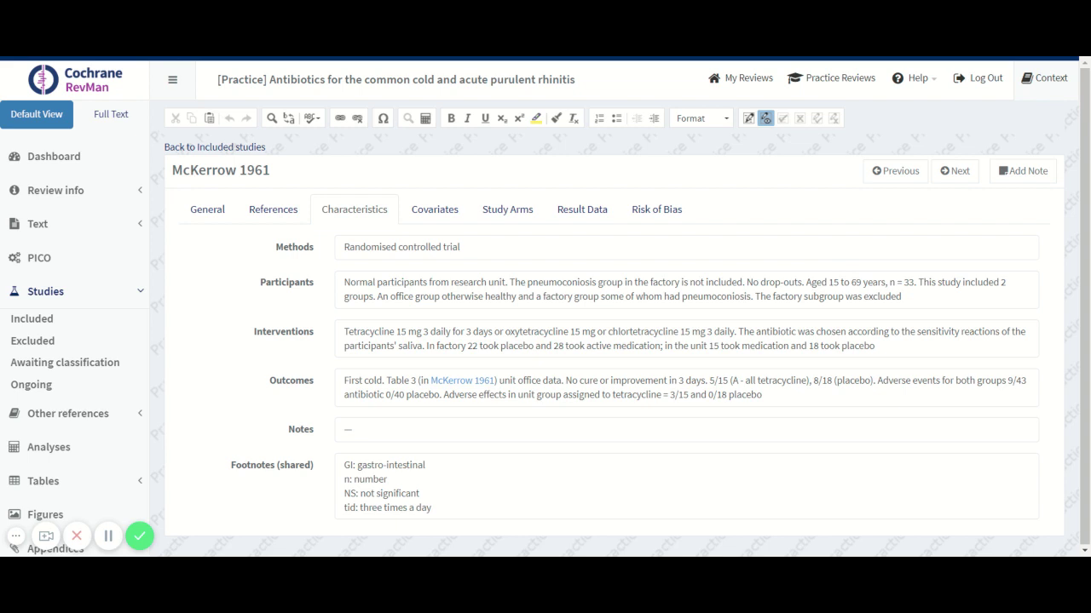
left_click(436, 216)
left_click(420, 247)
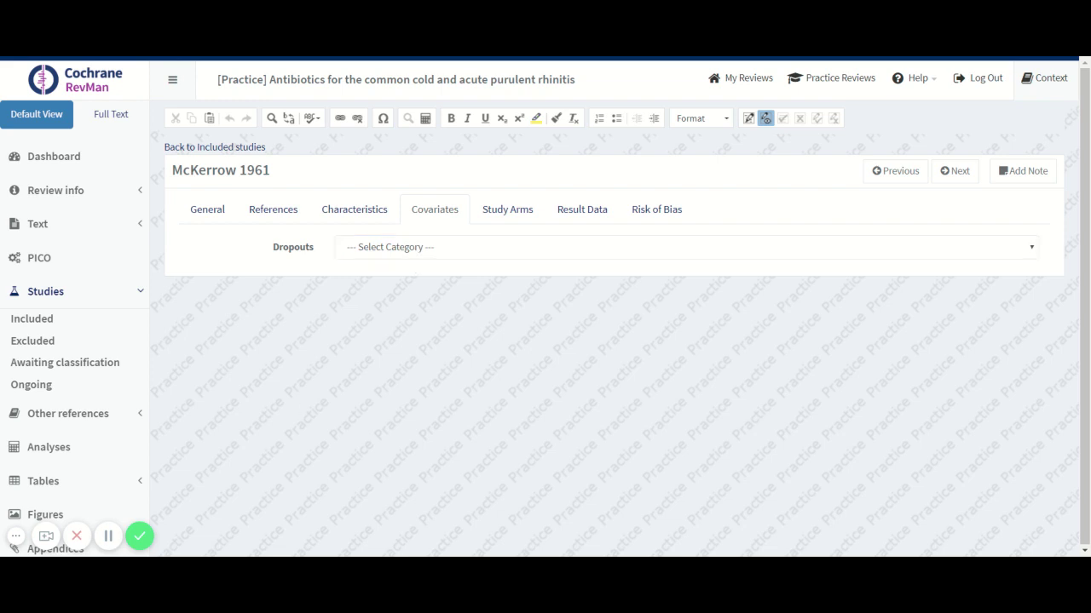
left_click(475, 255)
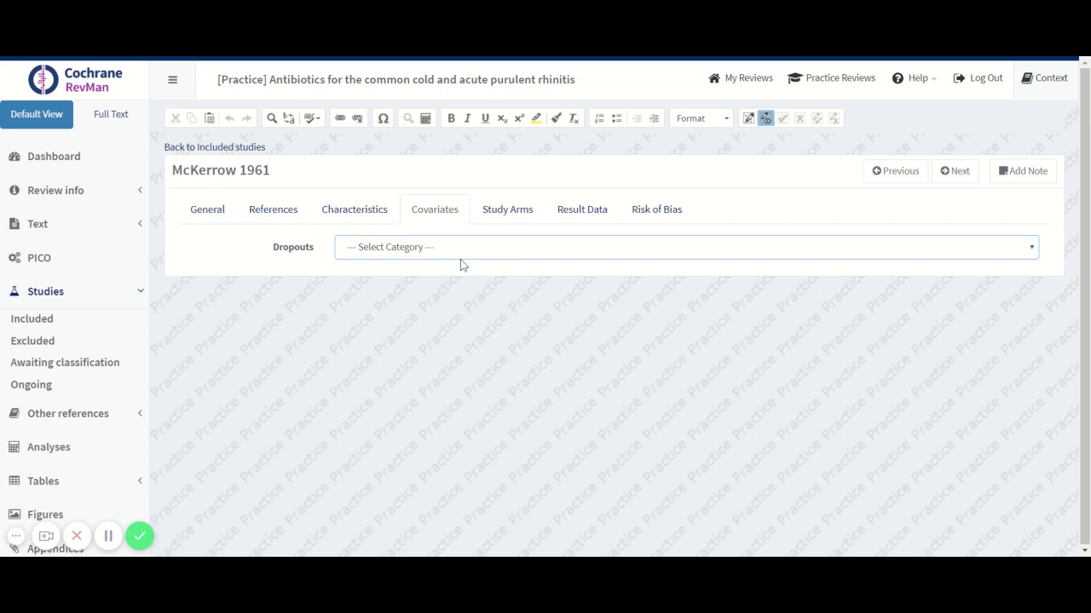
left_click(450, 282)
Move on to Taylor 1977, check its characteristics and set its Dropouts covariate to Dropouts present.
left_click(377, 220)
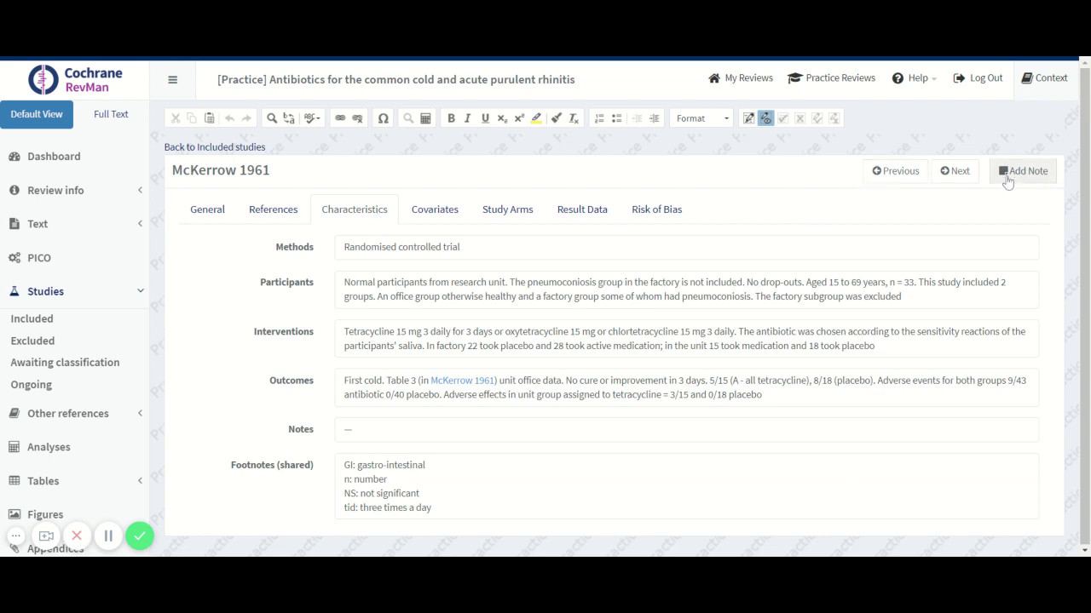
left_click(964, 181)
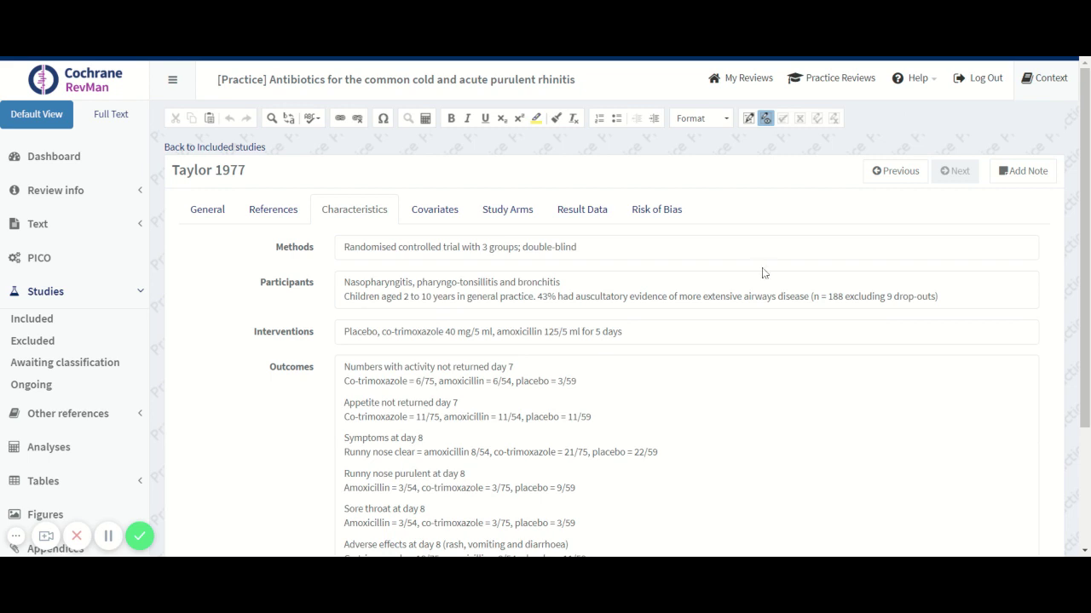
left_click(428, 213)
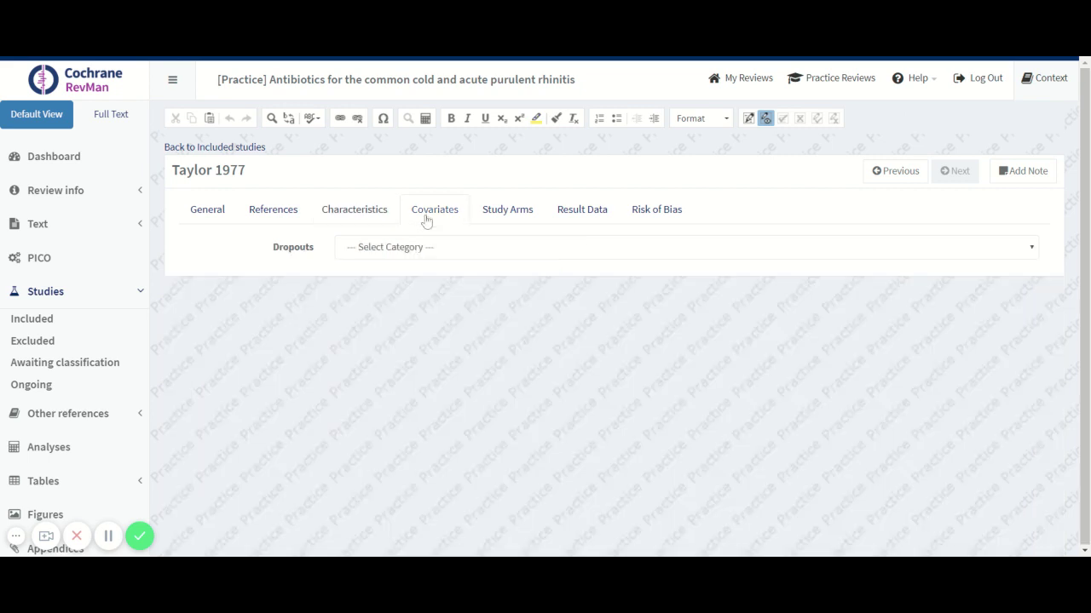
left_click(410, 265)
Open the review's analyses and expand the Antibiotics versus Placebo analysis group.
scroll(70, 442, "down", 1)
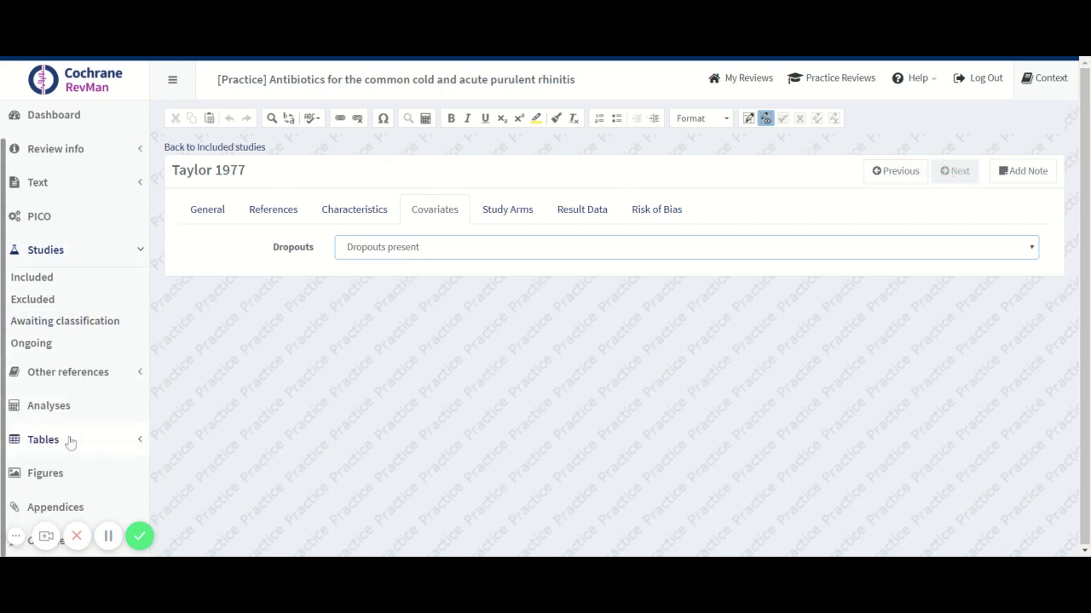
left_click(47, 249)
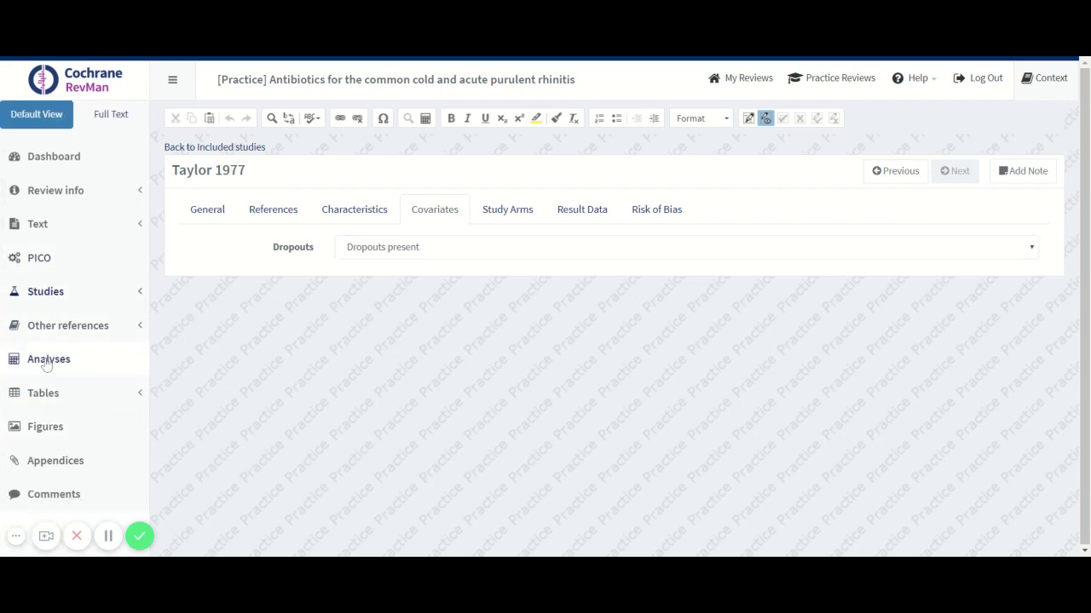
left_click(47, 363)
left_click(328, 166)
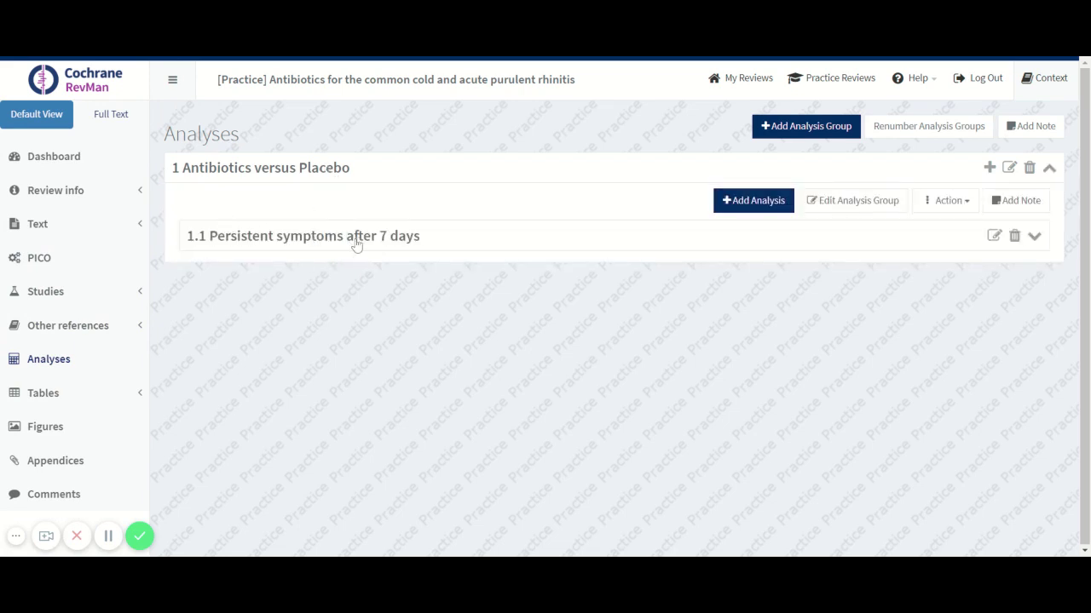
Expand the Persistent symptoms after 7 days analysis and add a new analysis based on study data to the Antibiotics versus Placebo group.
left_click(261, 249)
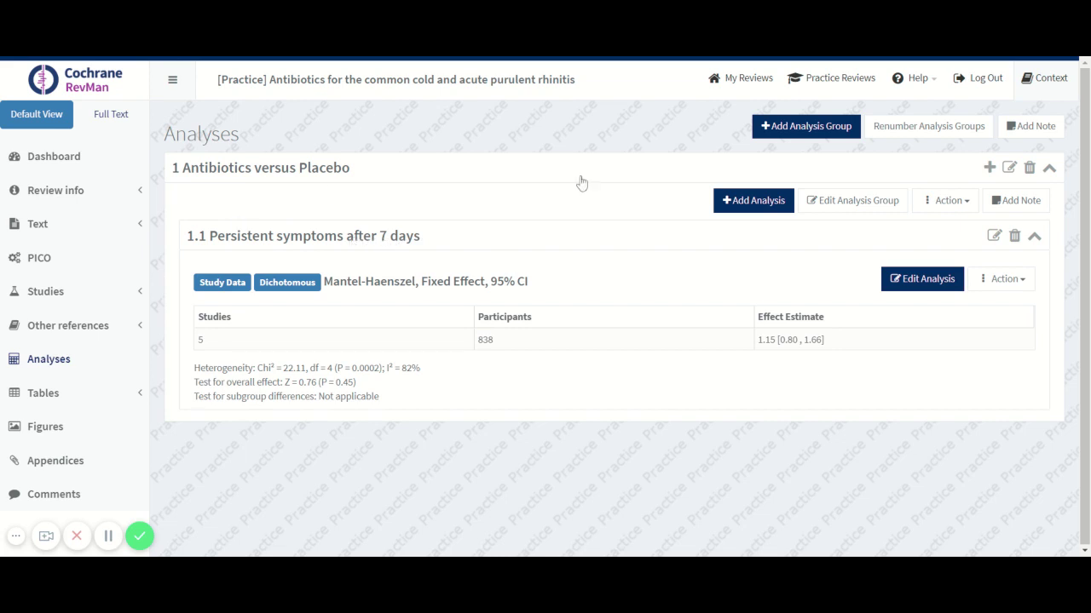
left_click(748, 204)
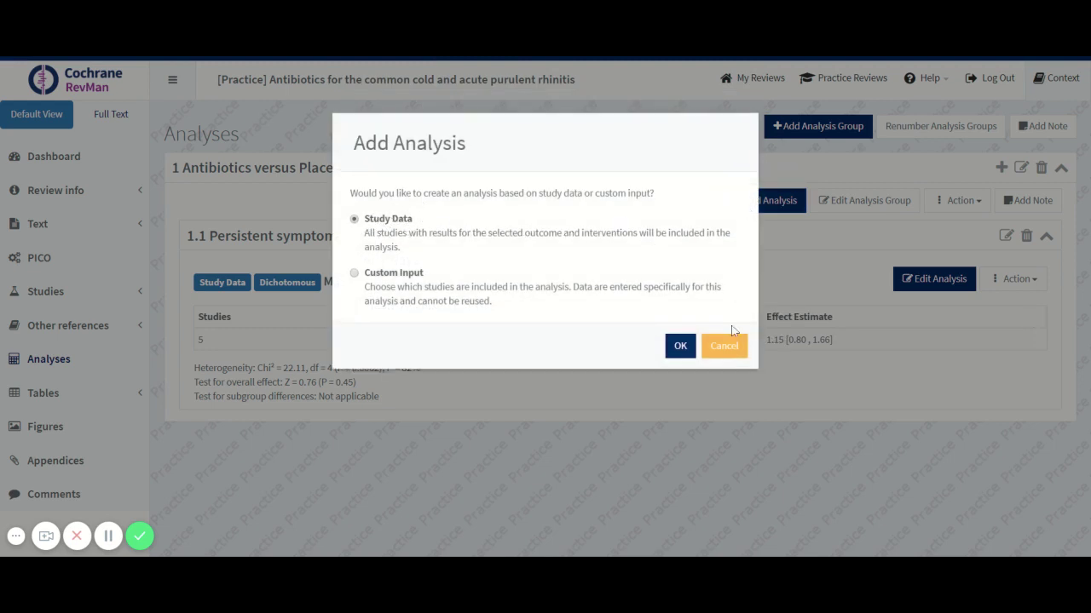
left_click(679, 349)
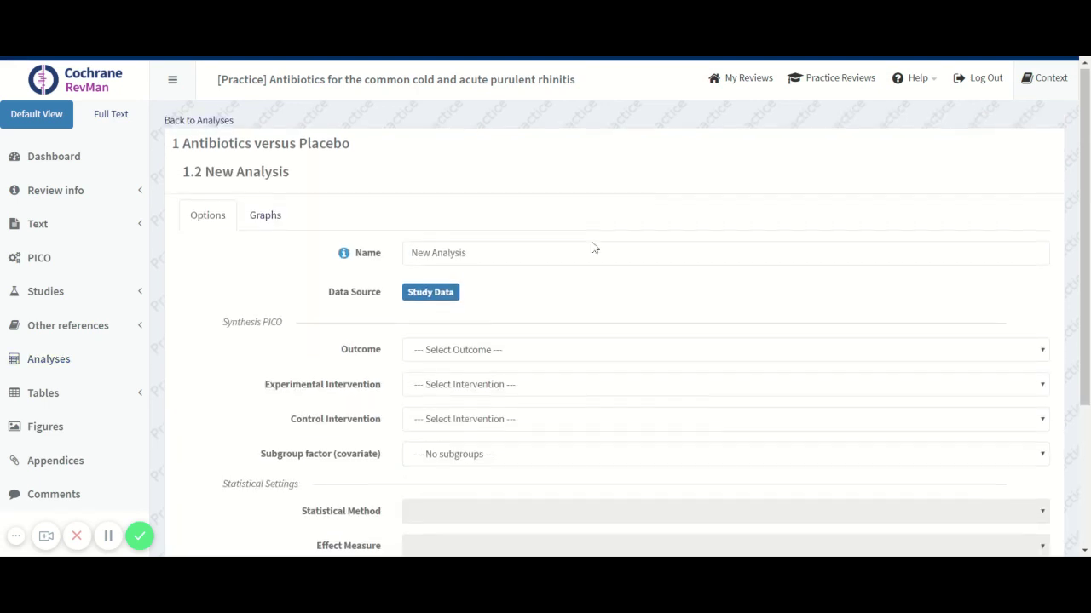
Define the new analysis with outcome Persistent symptoms after 7 days, Antibiotics as experimental and Placebo as control intervention, and Dropouts as subgroup factor.
scroll(594, 247, "down", 1)
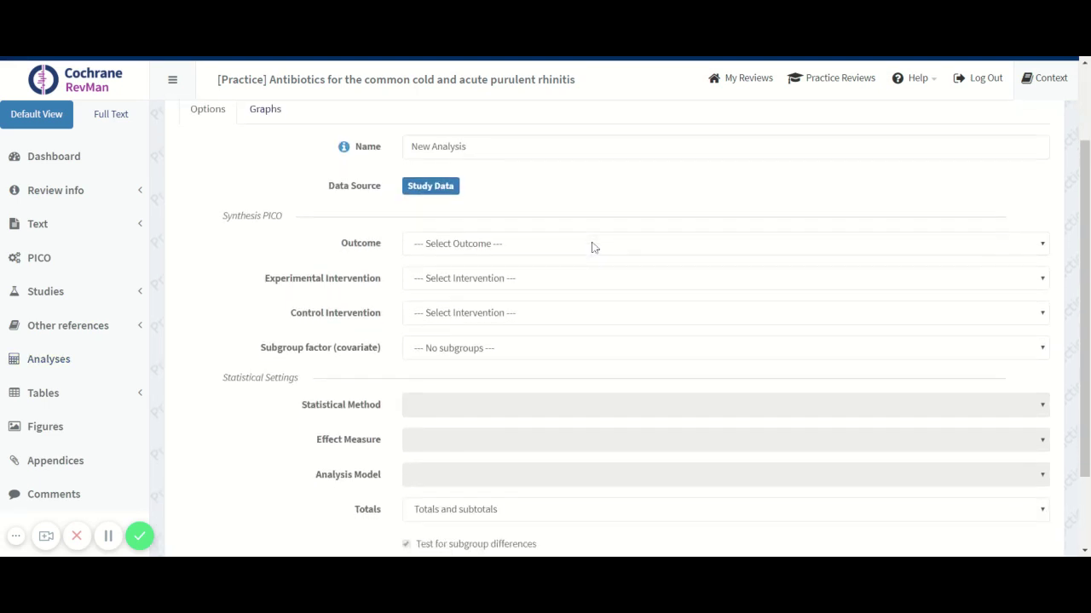
left_click(482, 260)
left_click(468, 283)
left_click(460, 293)
left_click(455, 317)
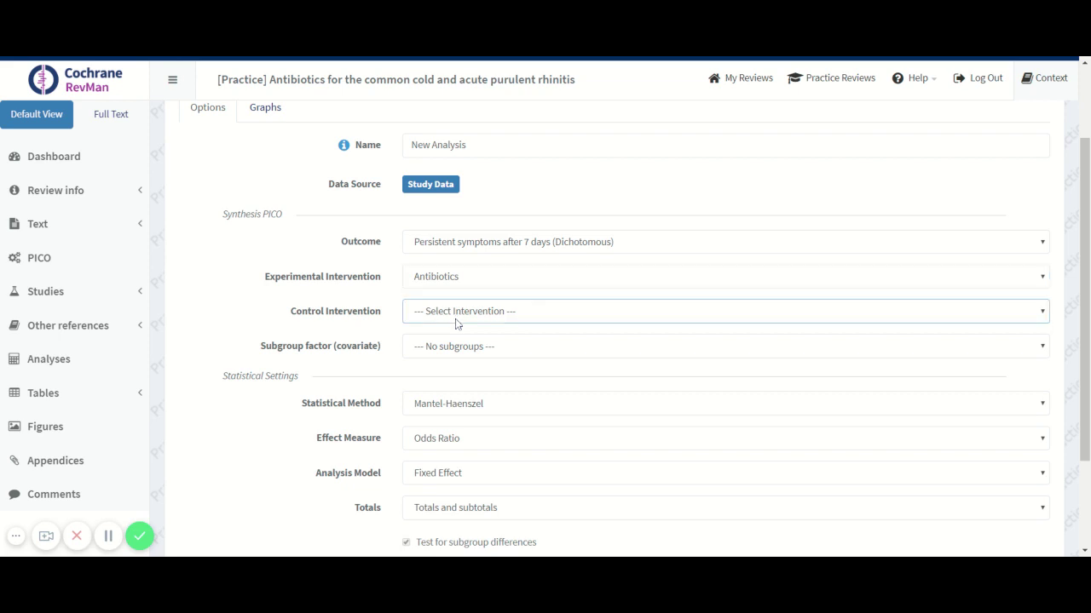
left_click(440, 359)
left_click(456, 356)
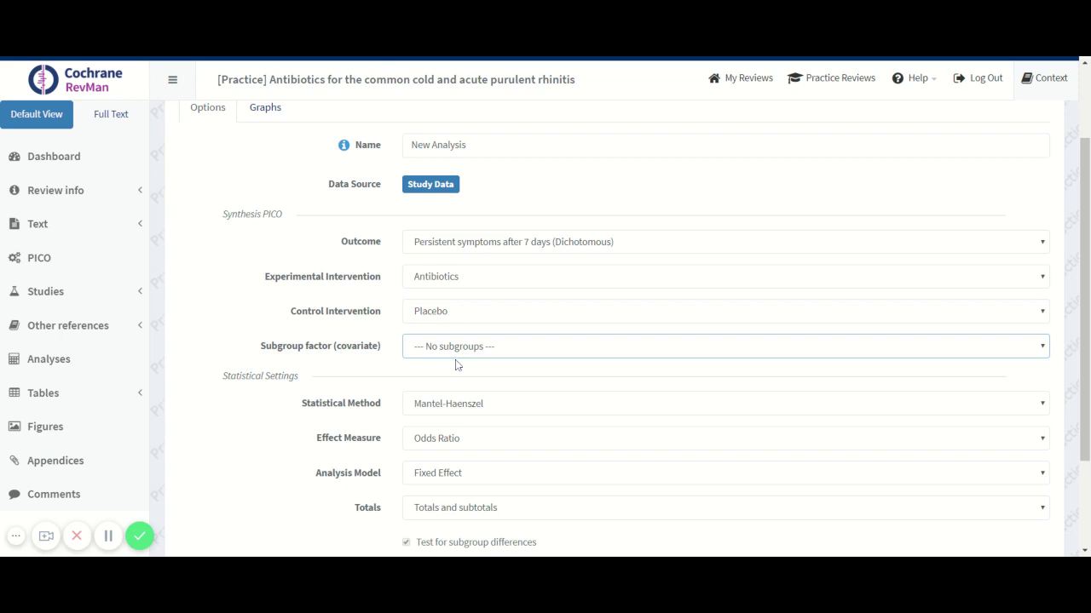
left_click(443, 386)
Rename the new analysis as "Persistent symptoms after 7 days (subgrouped)".
scroll(329, 270, "up", 3)
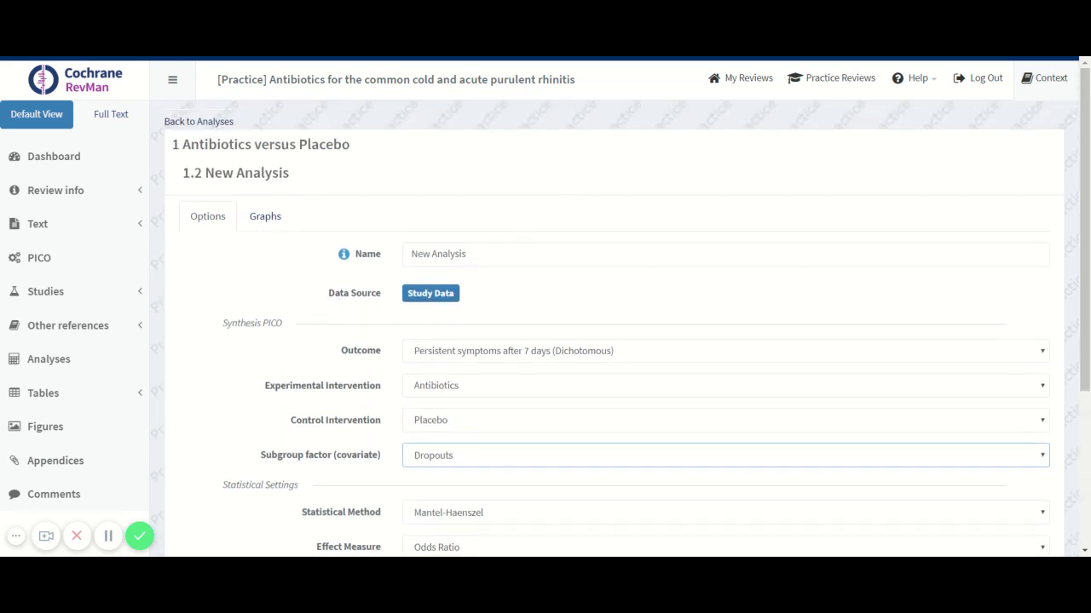
left_click(528, 254)
key("BackSpace")
key("BackSpace")
key("BackSpace")
key("BackSpace")
key("BackSpace")
key("BackSpace")
key("BackSpace")
key("BackSpace")
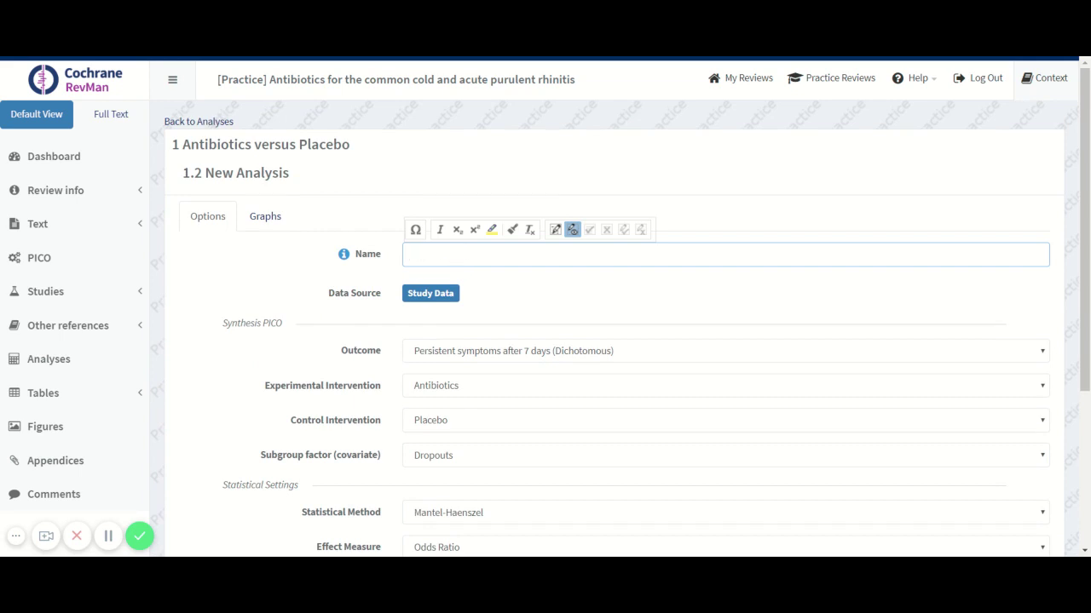
type("Persistent symptoms after 7 days")
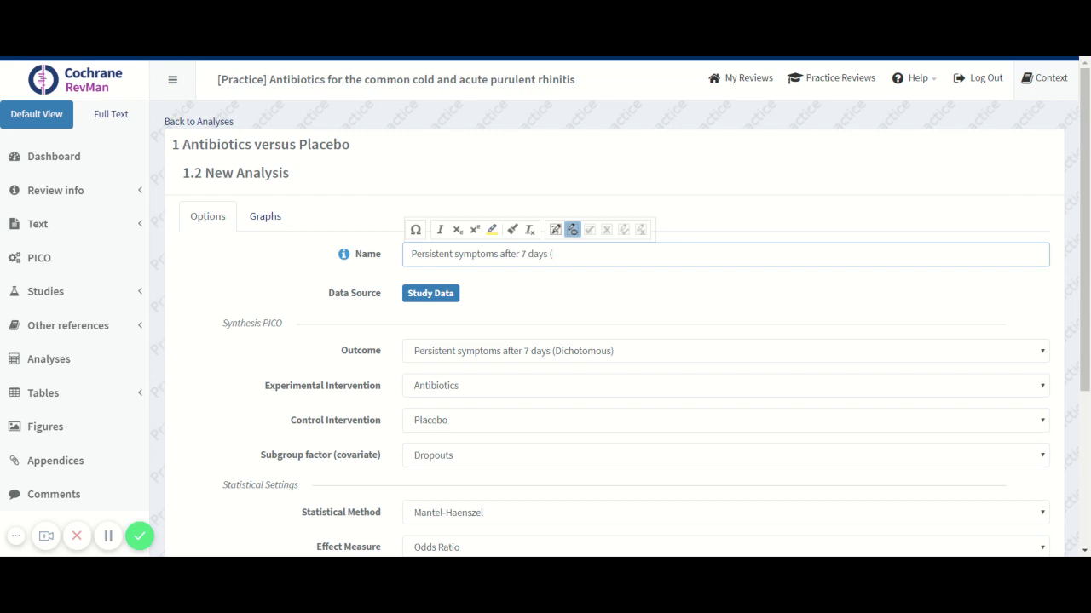
type(" (subgrouped")
left_click(587, 292)
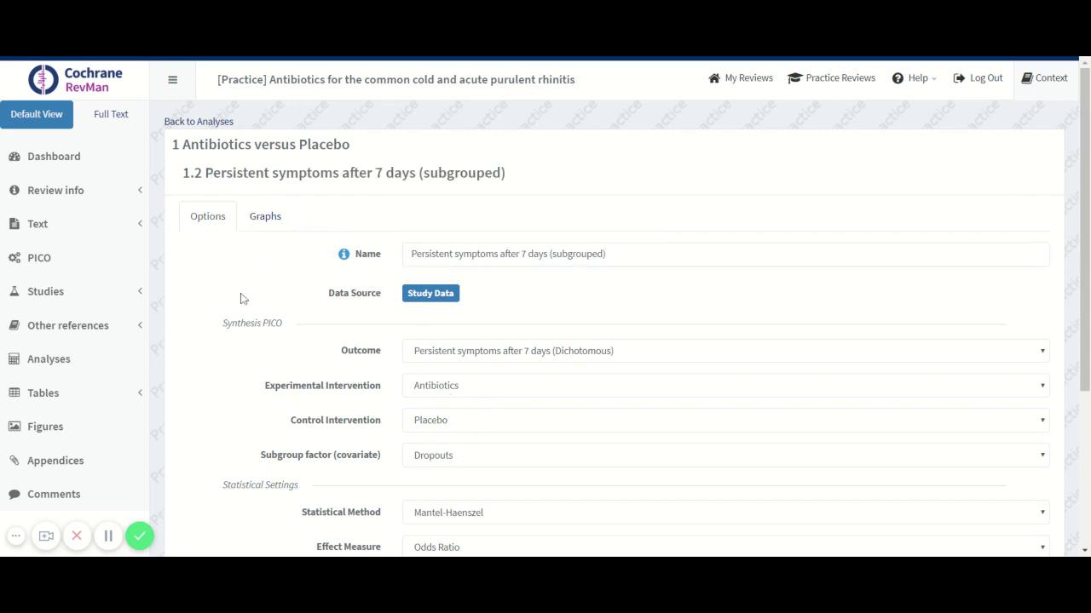
Examine the subgrouped analysis's forest plot, comparing the No dropouts and Dropouts present subgroups and the test for subgroup differences.
left_click(266, 217)
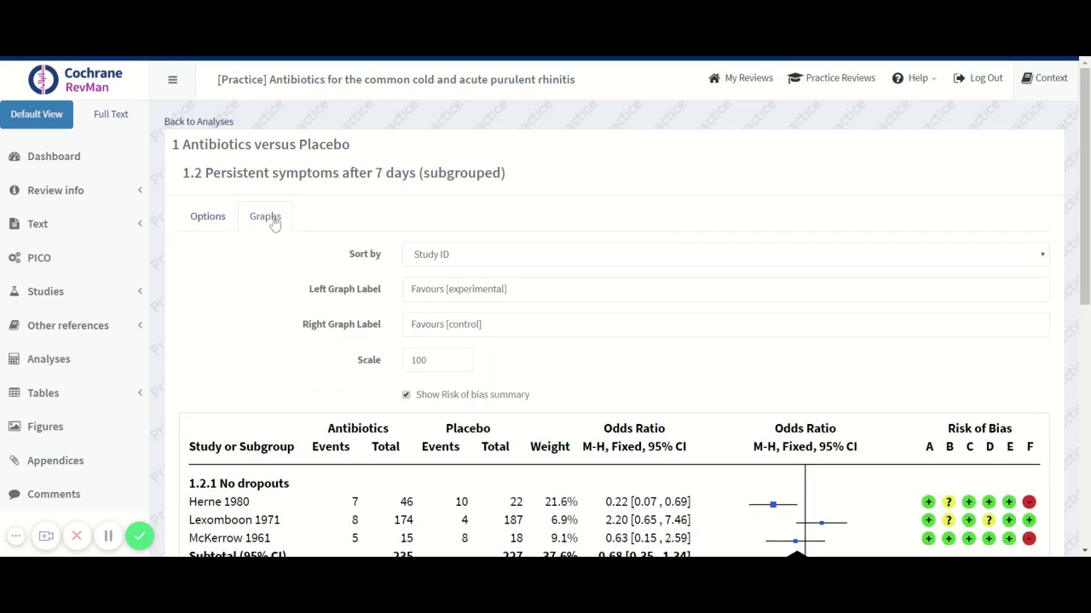
scroll(585, 368, "down", 3)
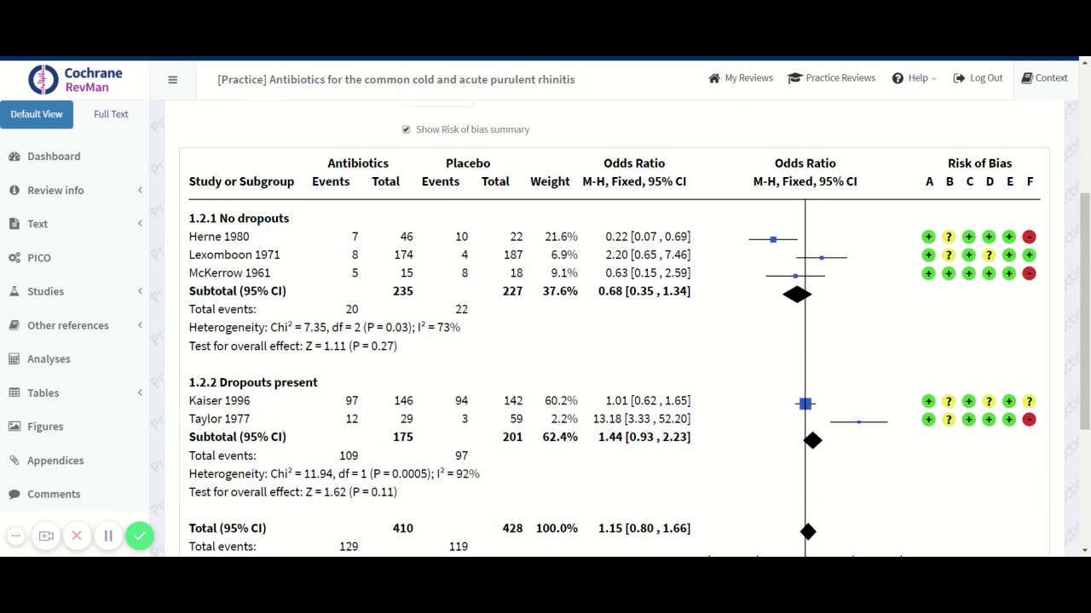
scroll(572, 368, "down", 1)
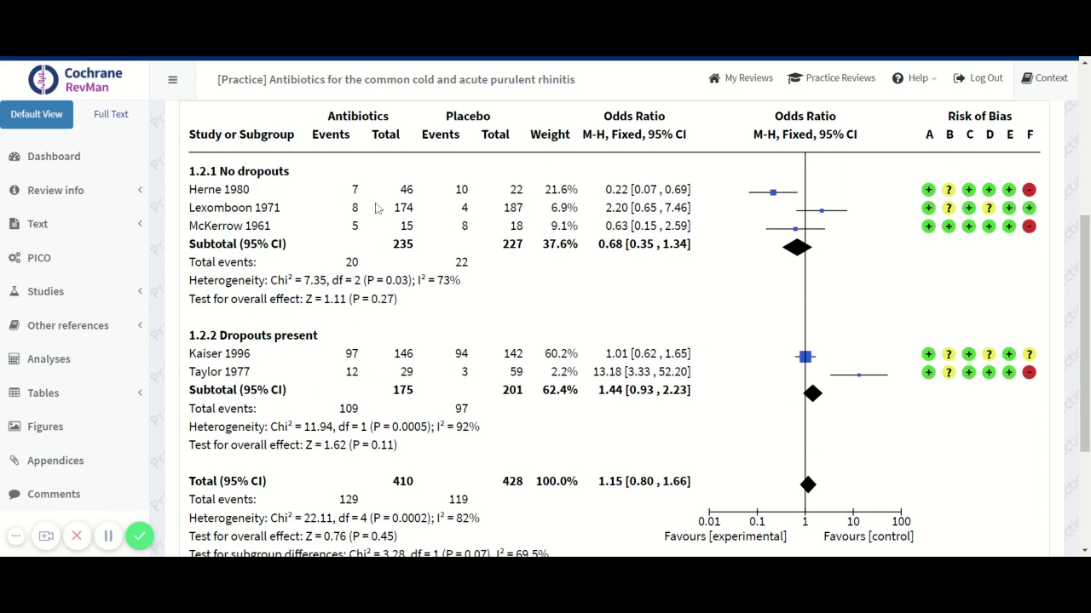
scroll(573, 264, "up", 2)
scroll(574, 266, "up", 3)
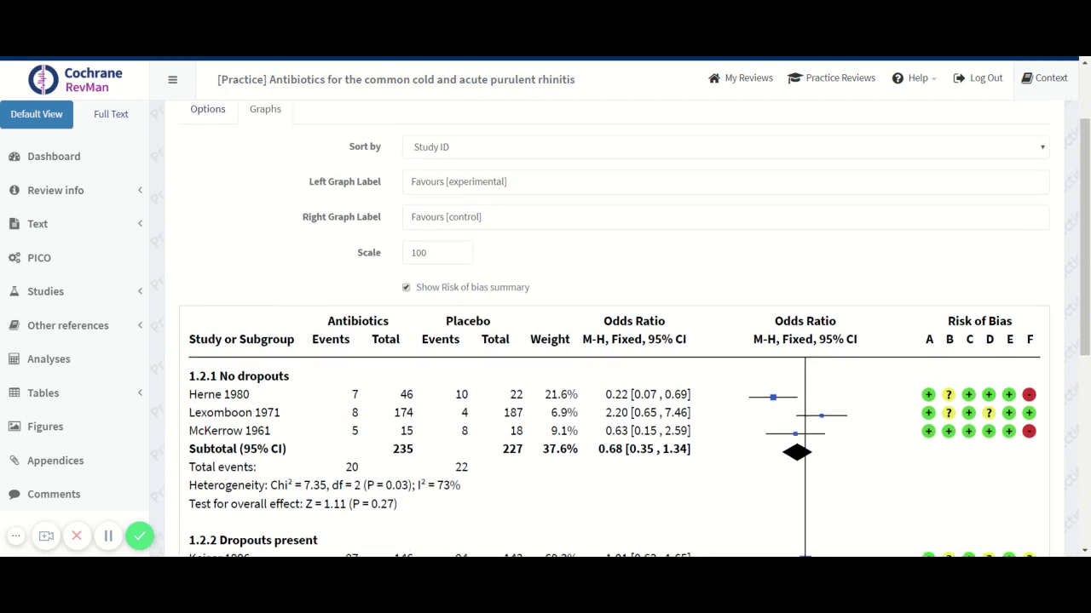